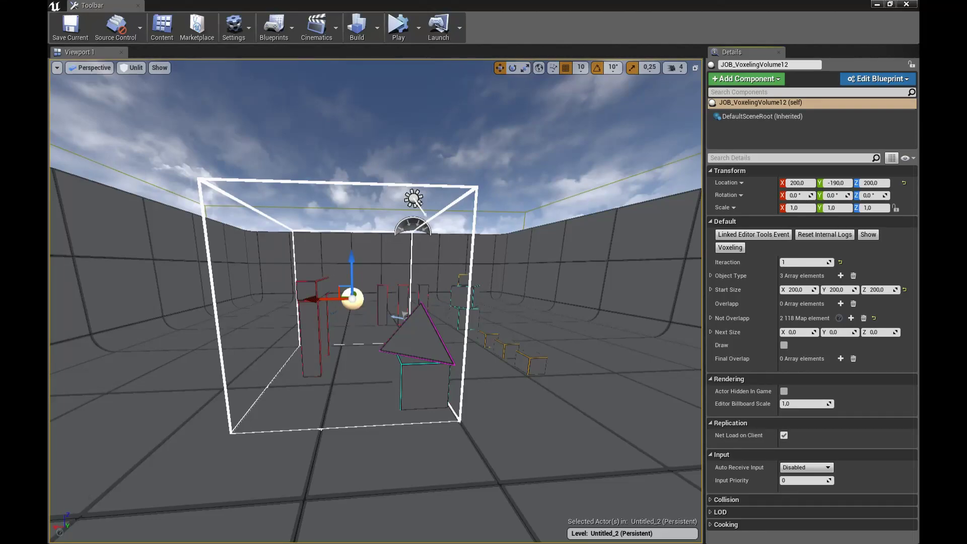
Fly the camera toward JOB_VoxelingVolume12, then back out to frame the whole volume.
right_click_drag(437, 248, 395, 285)
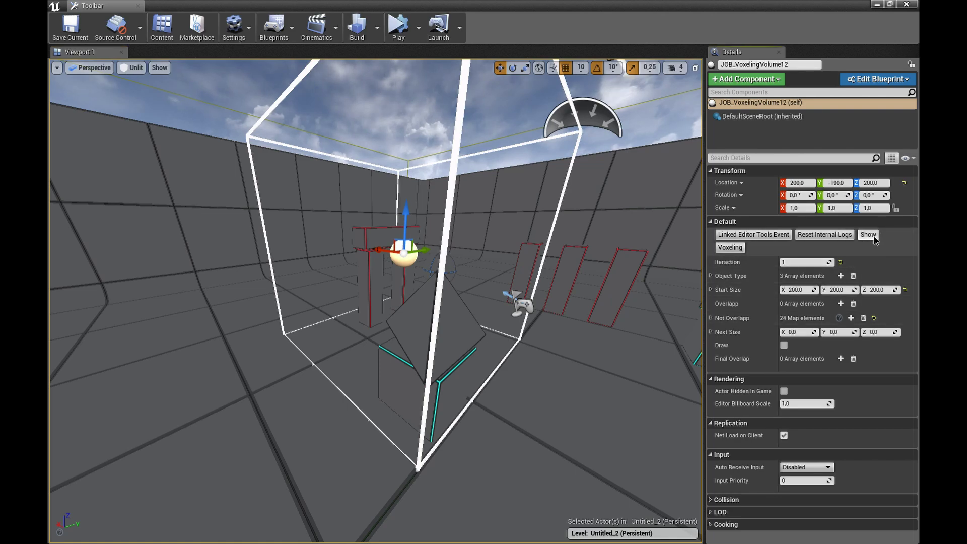
mouse_move(453, 302)
right_mouse_down()
mouse_move(443, 292)
mouse_move(383, 303)
mouse_move(362, 293)
right_mouse_up()
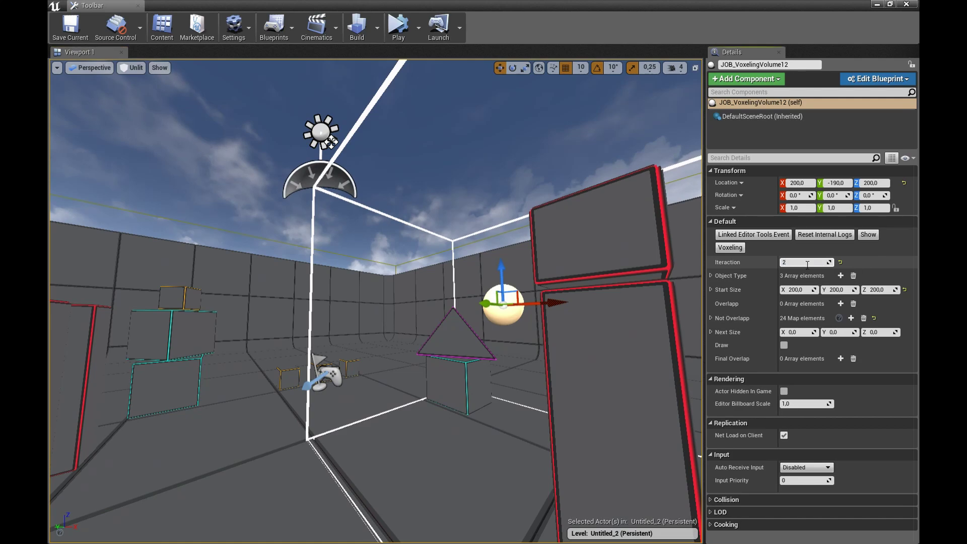
Recompute the voxel grid at Iteration 2, draw it as green wireframes, and fly in near the pillar.
left_click(731, 248)
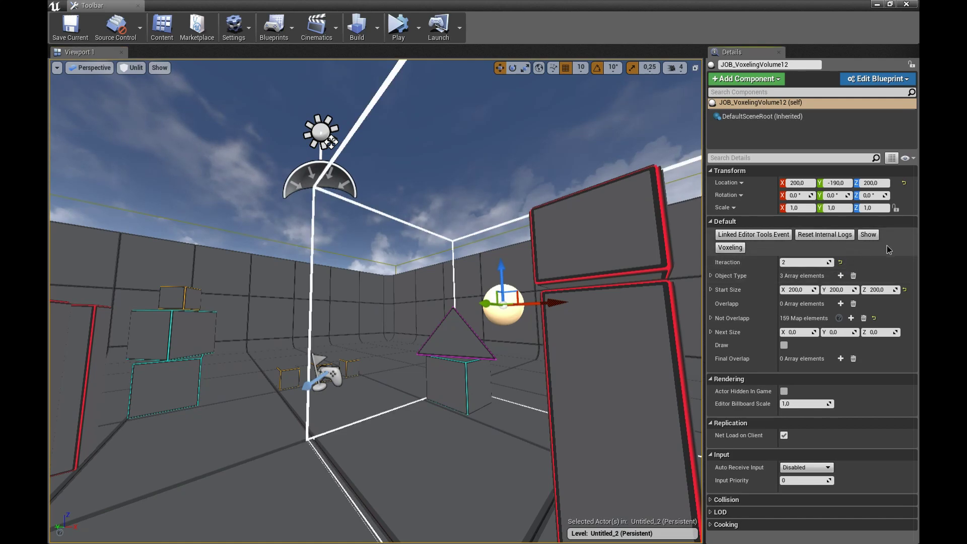
left_click(869, 235)
mouse_move(383, 302)
right_mouse_down()
mouse_move(353, 282)
mouse_move(373, 302)
mouse_move(383, 292)
right_mouse_up()
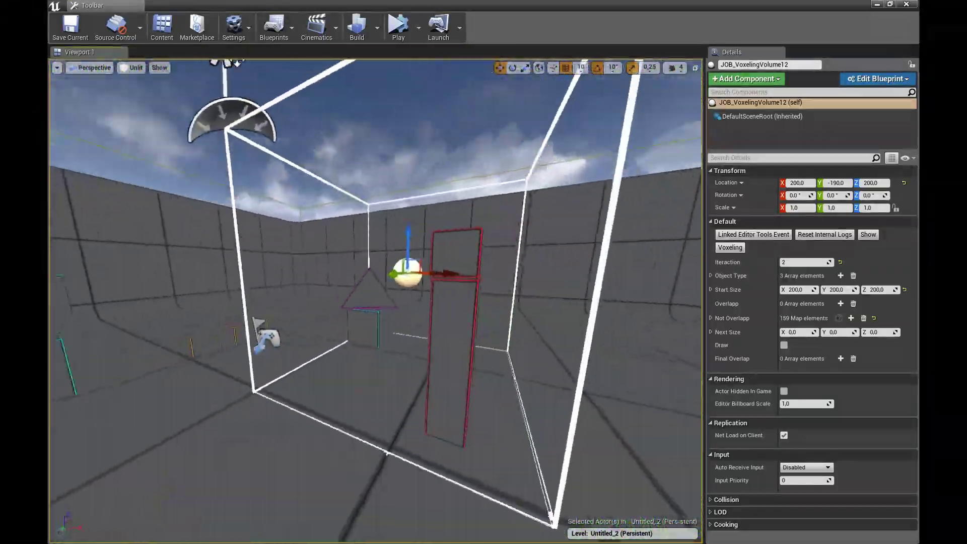
mouse_move(697, 276)
right_mouse_down()
mouse_move(675, 262)
mouse_move(665, 272)
mouse_move(822, 261)
right_mouse_up()
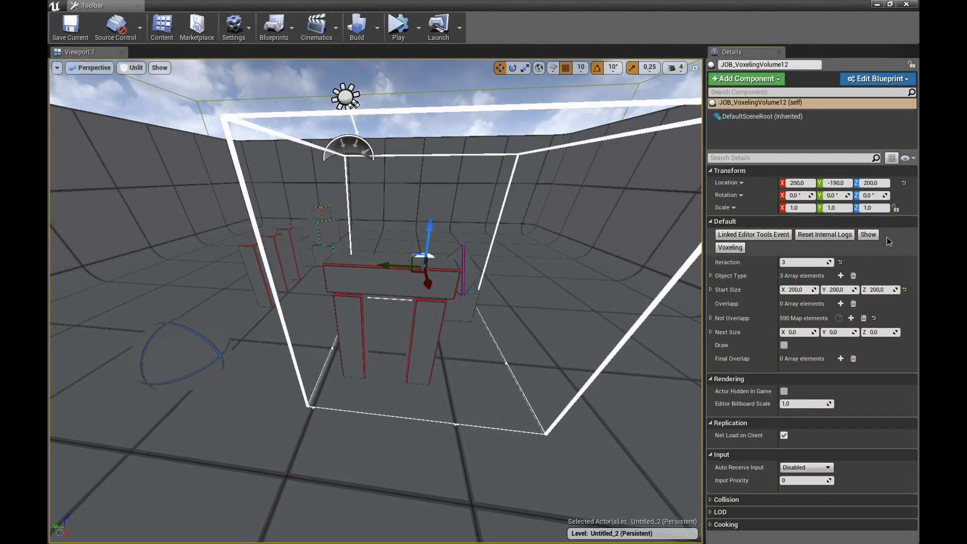
Redraw the green voxel wireframes and enable the Draw checkbox, inspecting the grid from inside the volume.
mouse_move(453, 302)
right_mouse_down()
mouse_move(444, 293)
mouse_move(453, 282)
right_mouse_up()
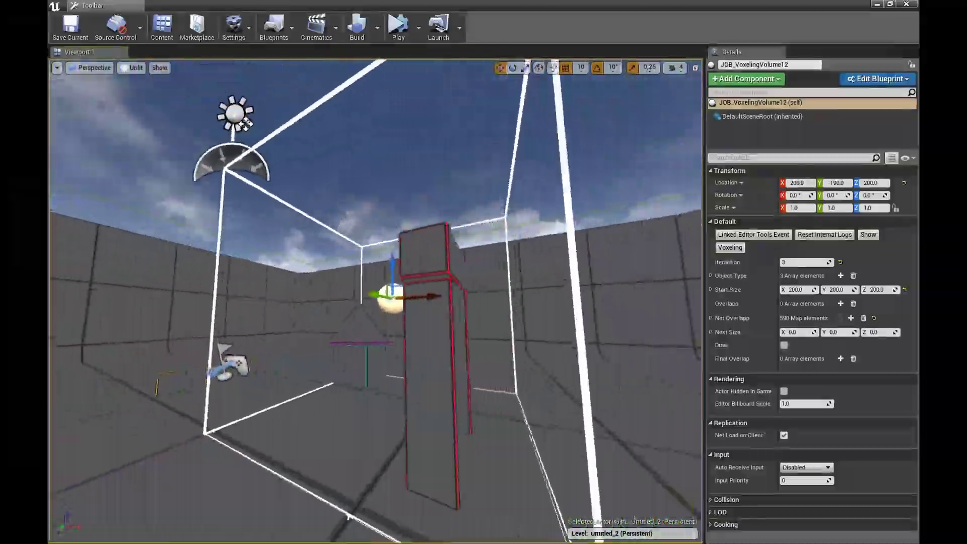
right_click_drag(454, 282, 854, 285)
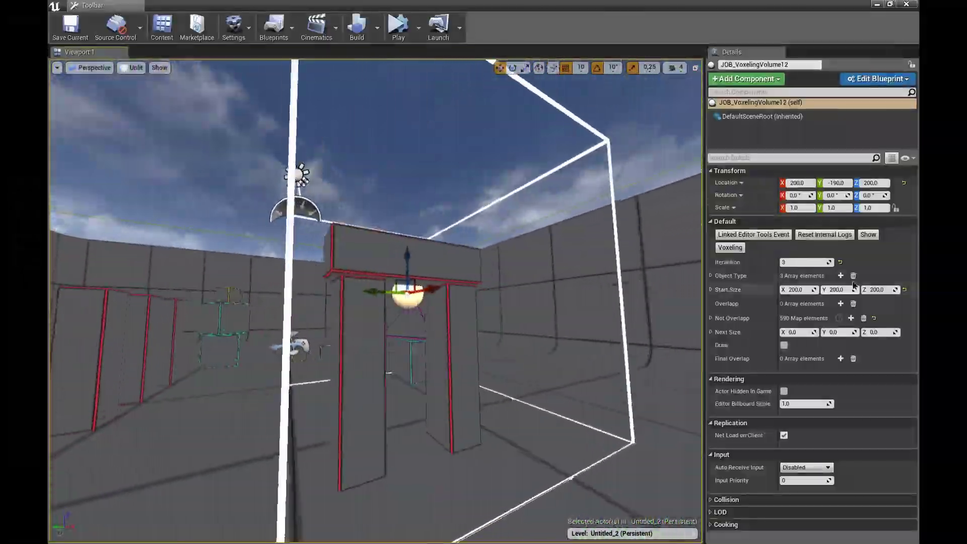
left_click(868, 234)
mouse_move(403, 302)
right_mouse_down()
mouse_move(403, 252)
mouse_move(536, 345)
right_mouse_up()
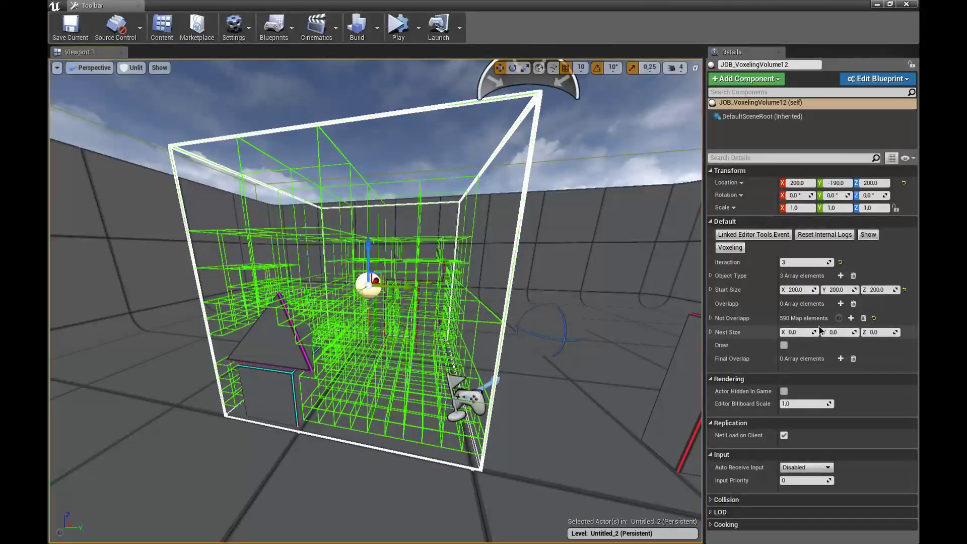
left_click(784, 346)
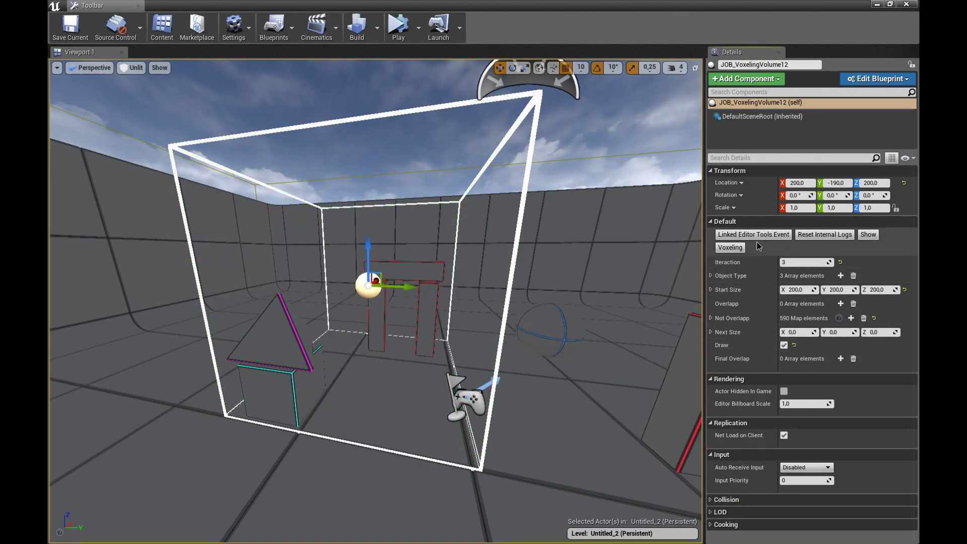
mouse_move(555, 303)
right_mouse_down()
mouse_move(504, 252)
mouse_move(453, 272)
mouse_move(668, 321)
right_mouse_up()
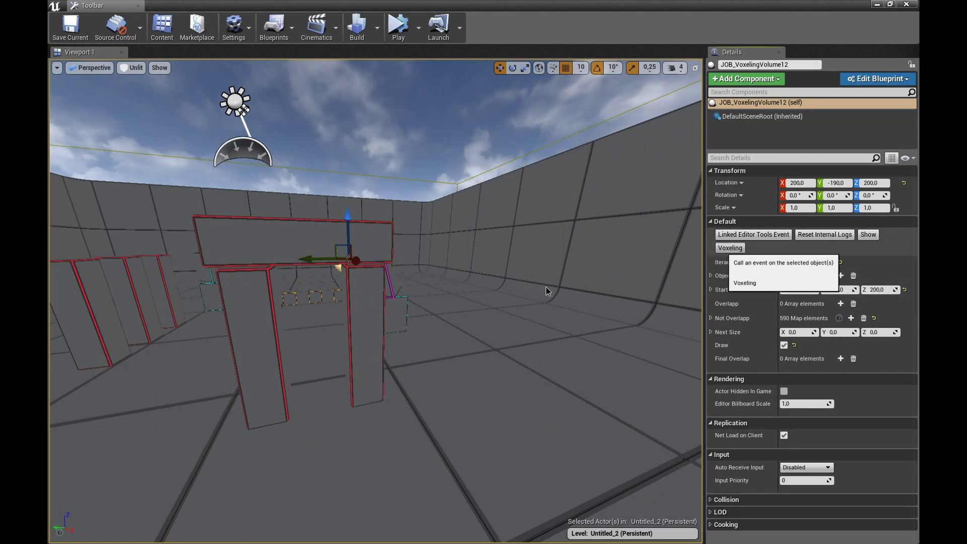
Display and redraw the dense green voxel grid, flying under it toward the sphere and room walls.
right_click_drag(546, 287, 504, 282)
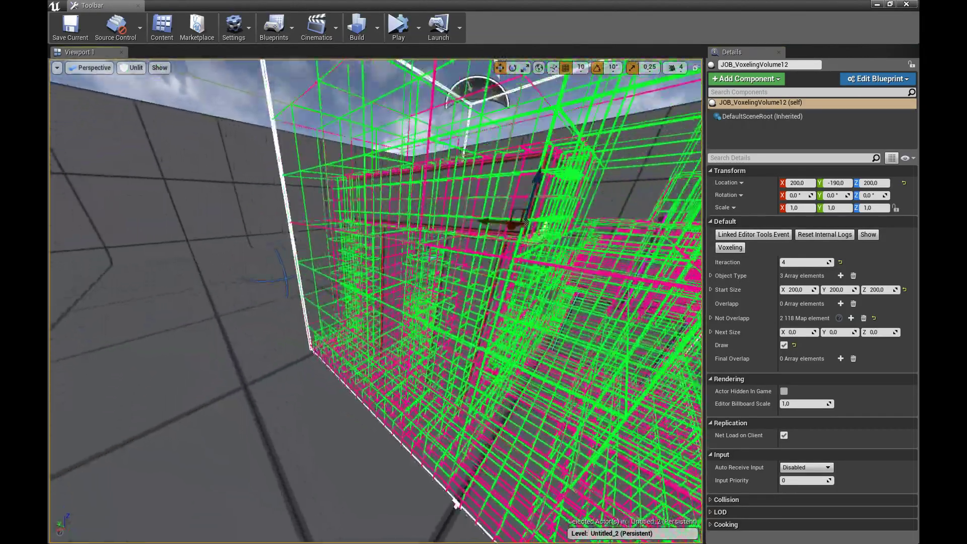
mouse_move(524, 222)
right_mouse_down()
mouse_move(453, 202)
mouse_move(413, 211)
right_mouse_up()
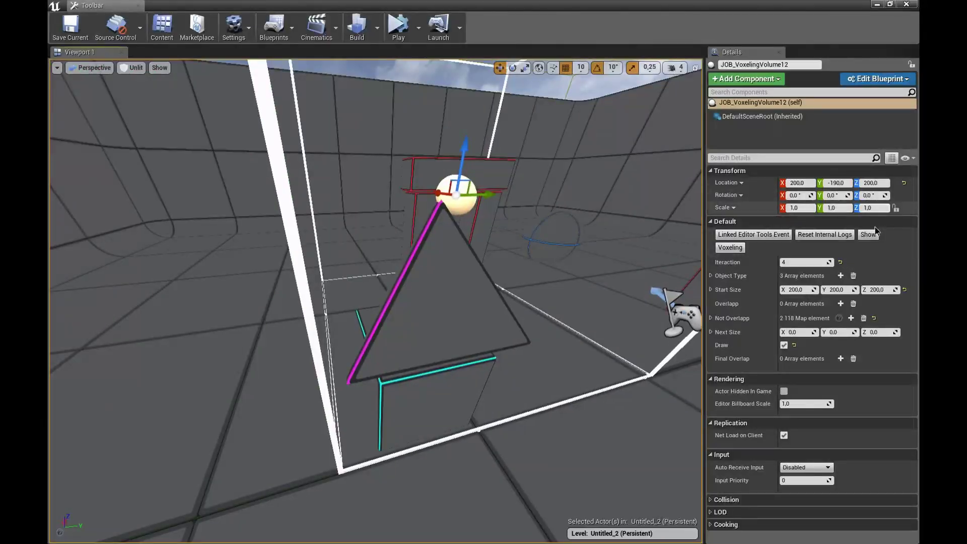
left_click(874, 232)
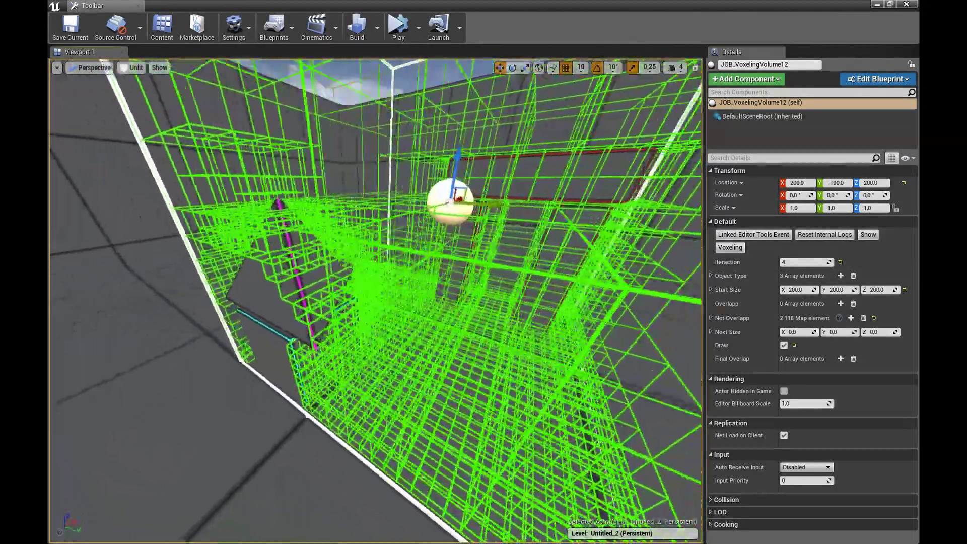
right_click_drag(413, 211, 376, 303)
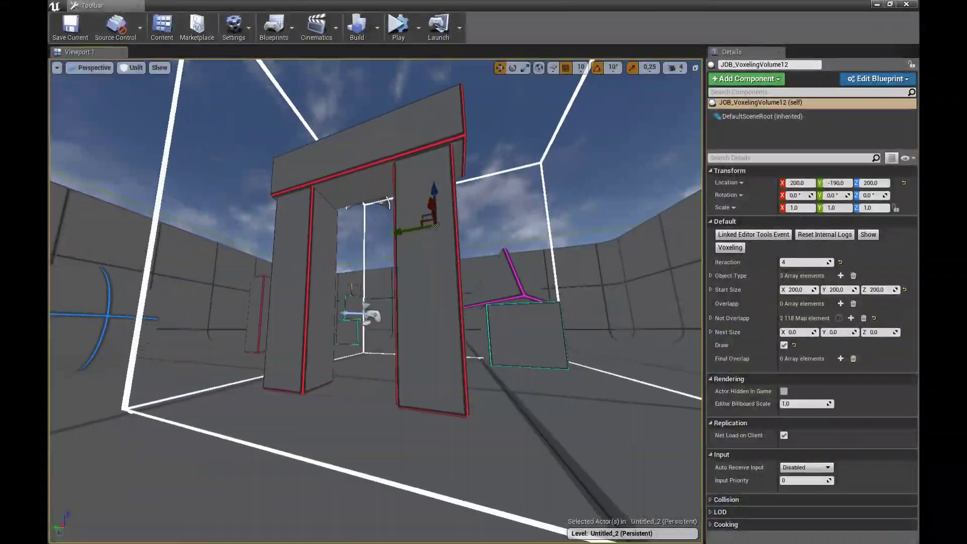
left_click(866, 235)
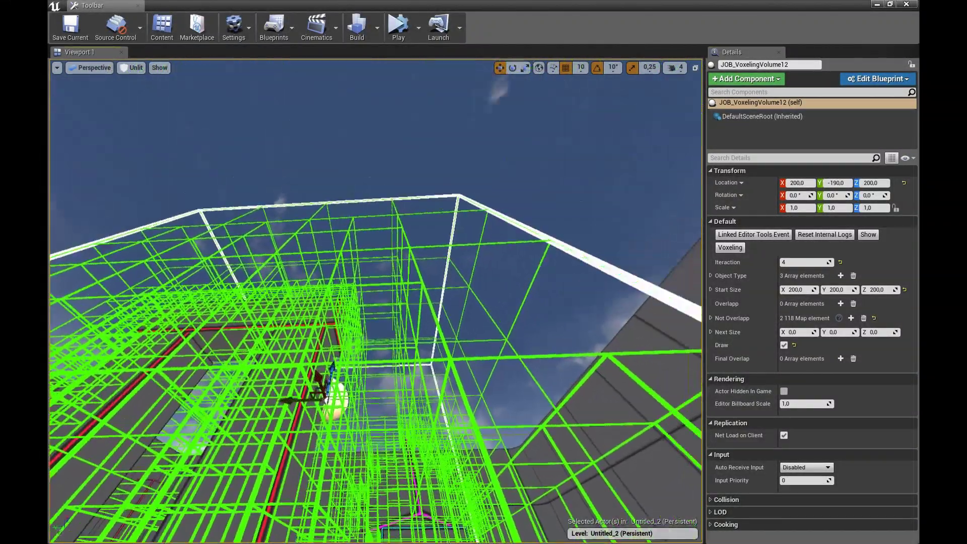
right_click_drag(376, 303, 375, 302)
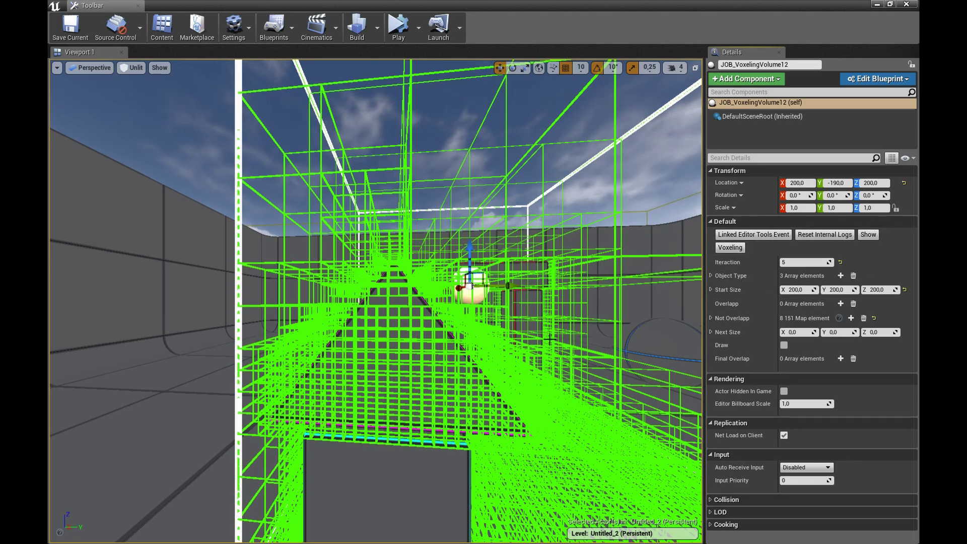
Frame the voxeling volume in view and display its green voxel wireframes.
key("f")
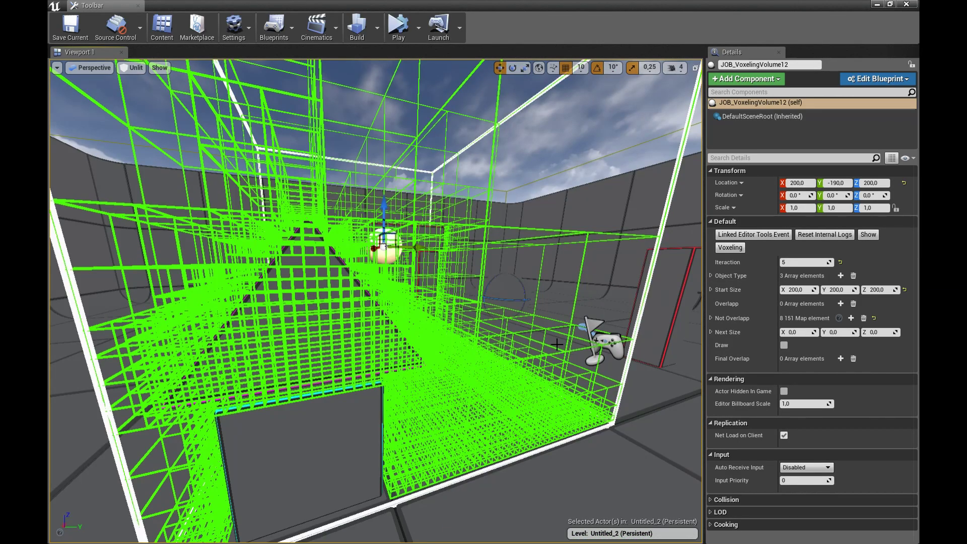
left_click_drag(378, 302, 327, 212)
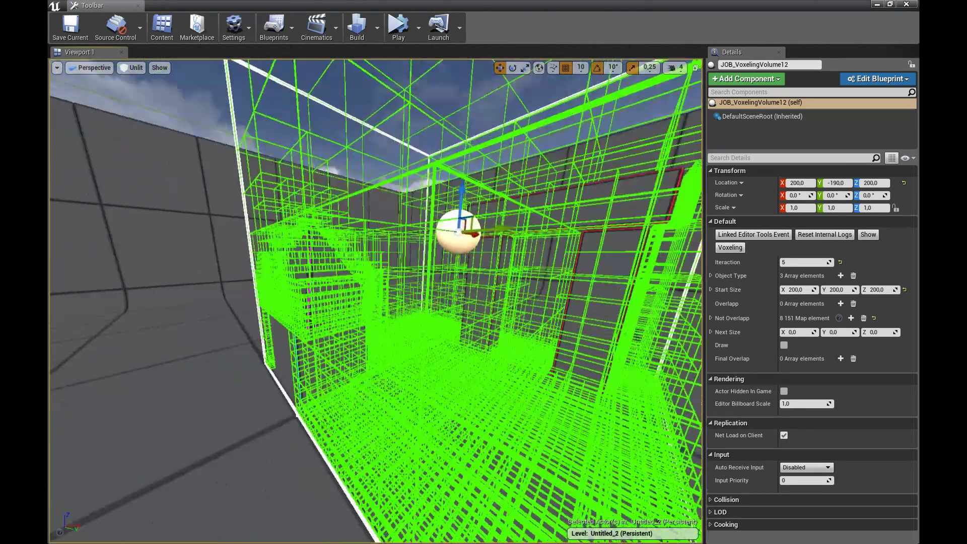
key("f")
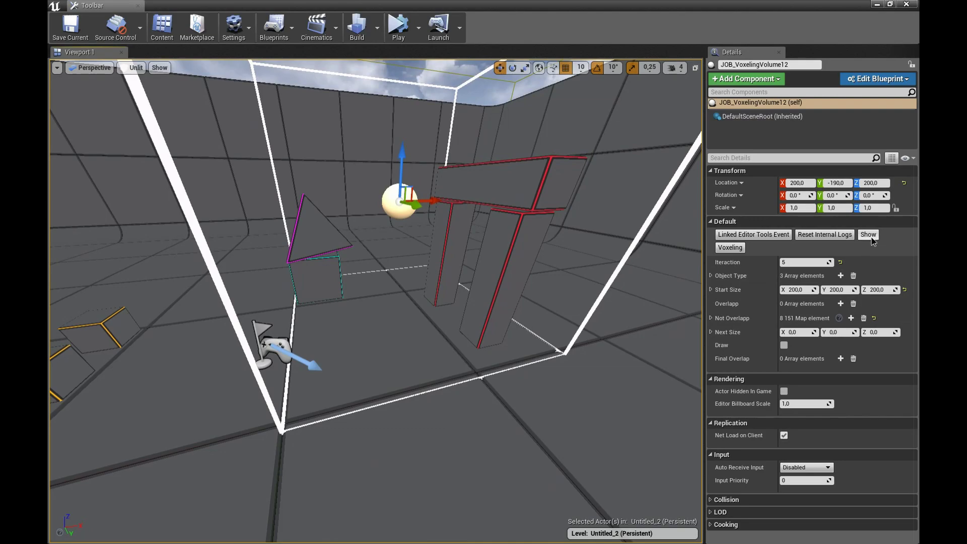
left_click(866, 234)
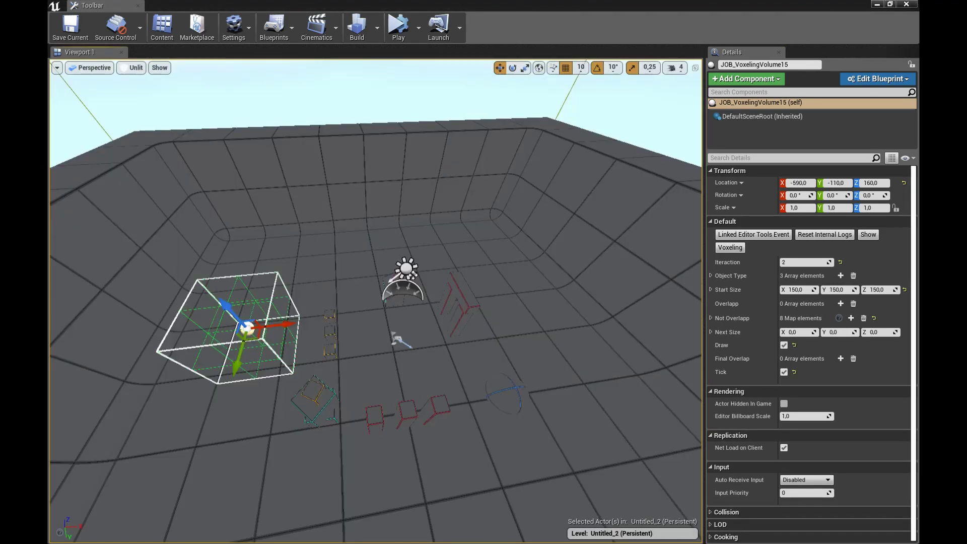
Slide JOB_VoxelingVolume15 back and forth along X, ending near the camera at X -430.
right_click_drag(502, 317, 501, 317)
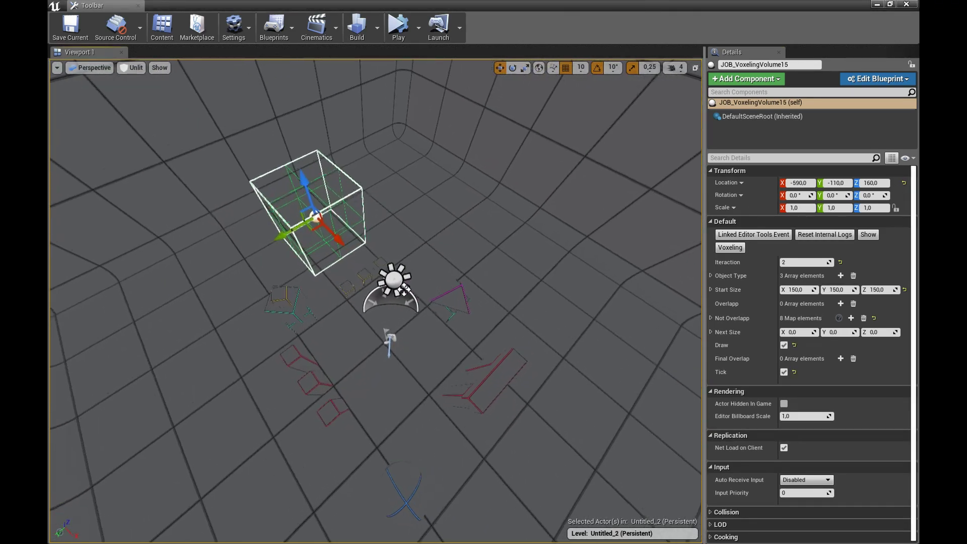
right_click_drag(418, 260, 417, 259)
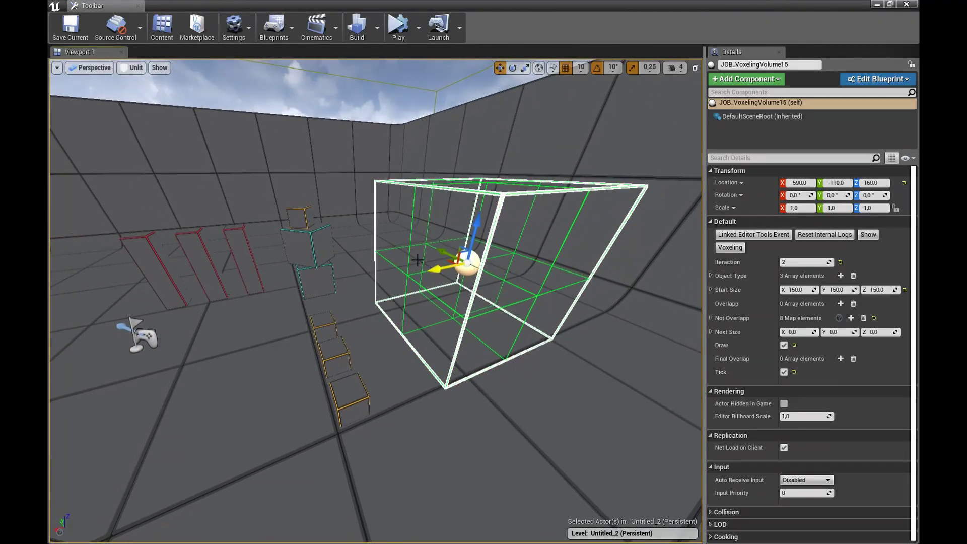
mouse_move(434, 265)
left_mouse_down()
mouse_move(330, 304)
mouse_move(114, 361)
mouse_move(304, 353)
left_mouse_up()
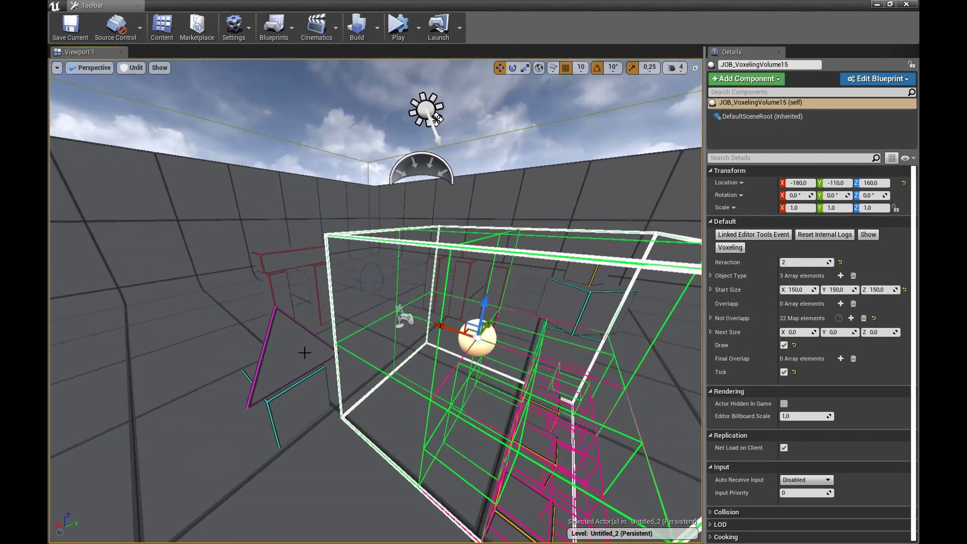
left_click_drag(449, 325, 363, 307)
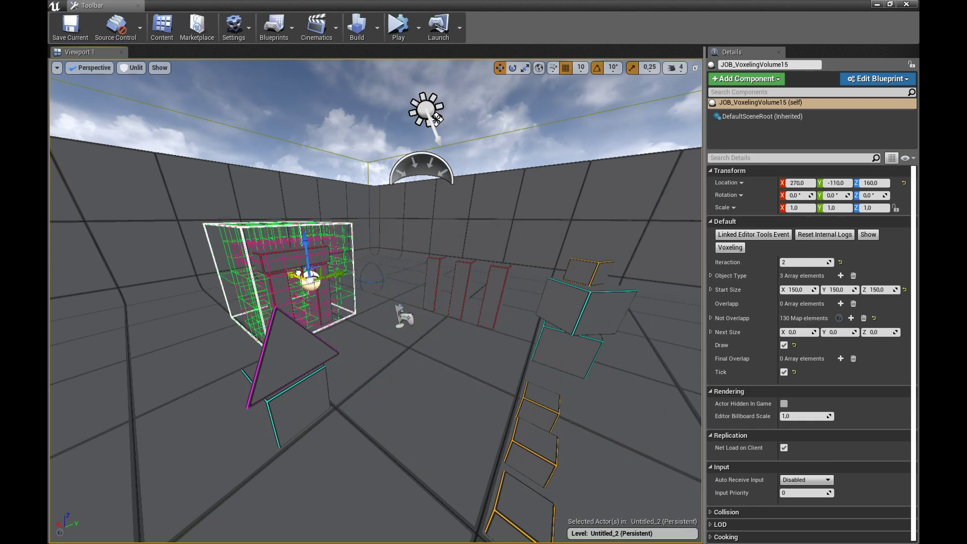
left_click_drag(413, 315, 695, 453)
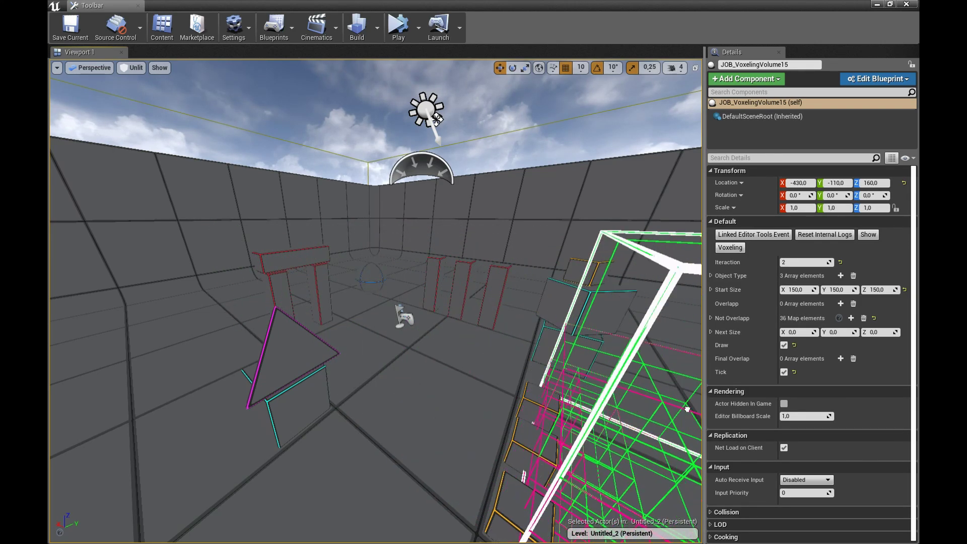
Move the focused volume along X to about 30, then along Y to 190 away from the objects.
key("f")
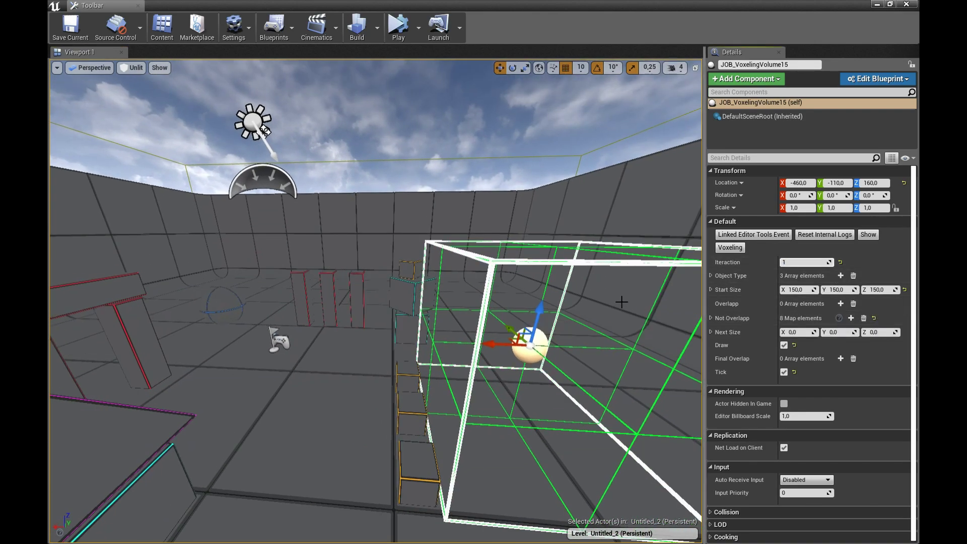
left_click_drag(493, 347, 212, 333)
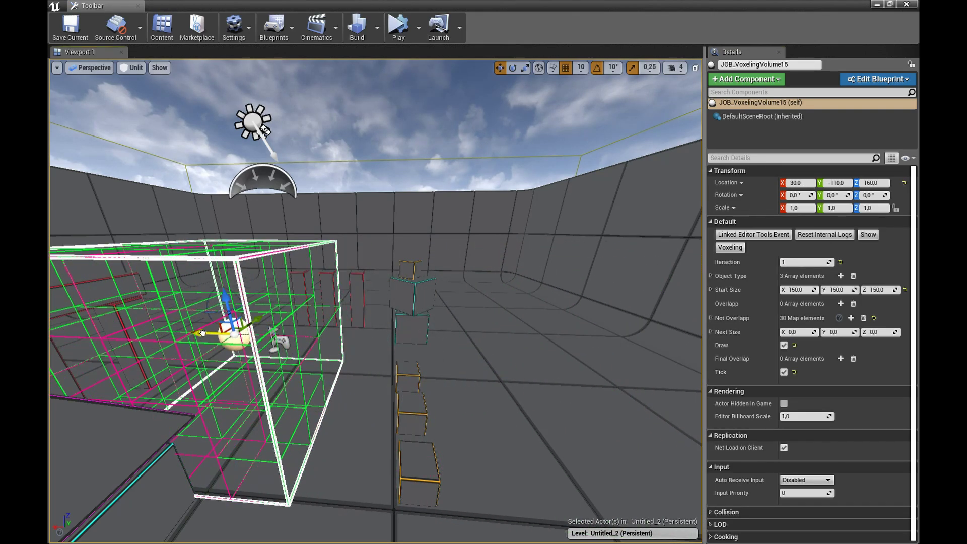
right_click_drag(212, 333, 151, 323)
right_click_drag(433, 327, 466, 328)
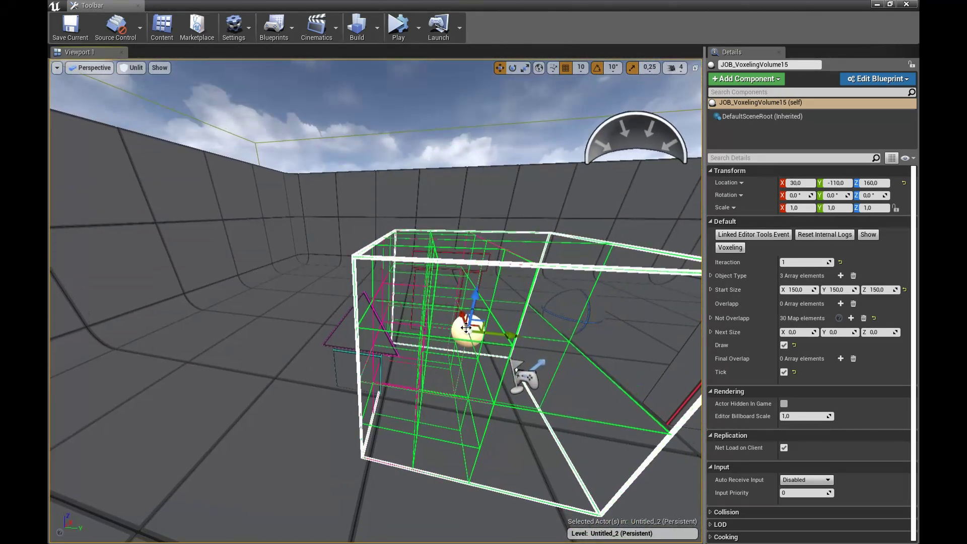
mouse_move(511, 330)
left_mouse_down()
mouse_move(273, 320)
mouse_move(691, 377)
left_mouse_up()
right_click_drag(691, 377, 605, 302)
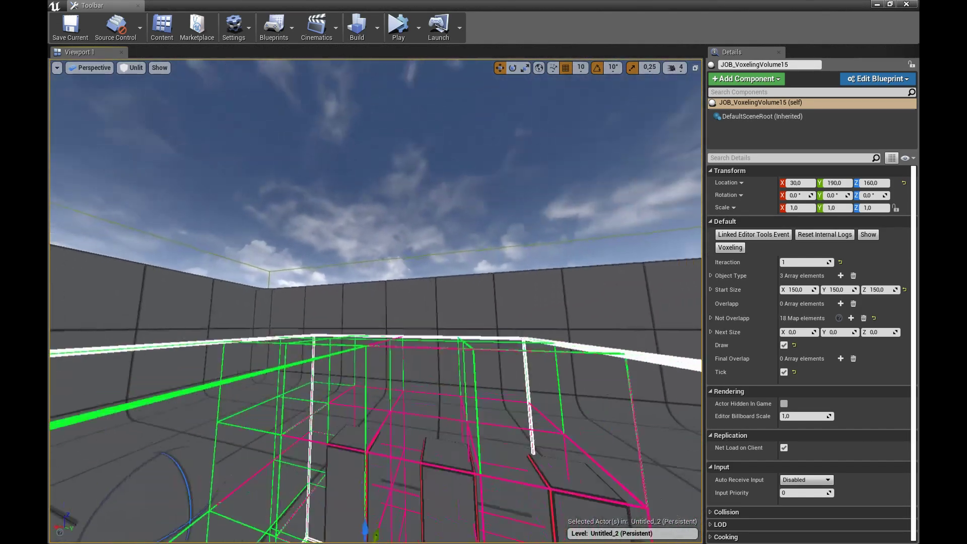
Drag the volume freely across the floor past the objects, settling it at X 40, Y 30.
key("f")
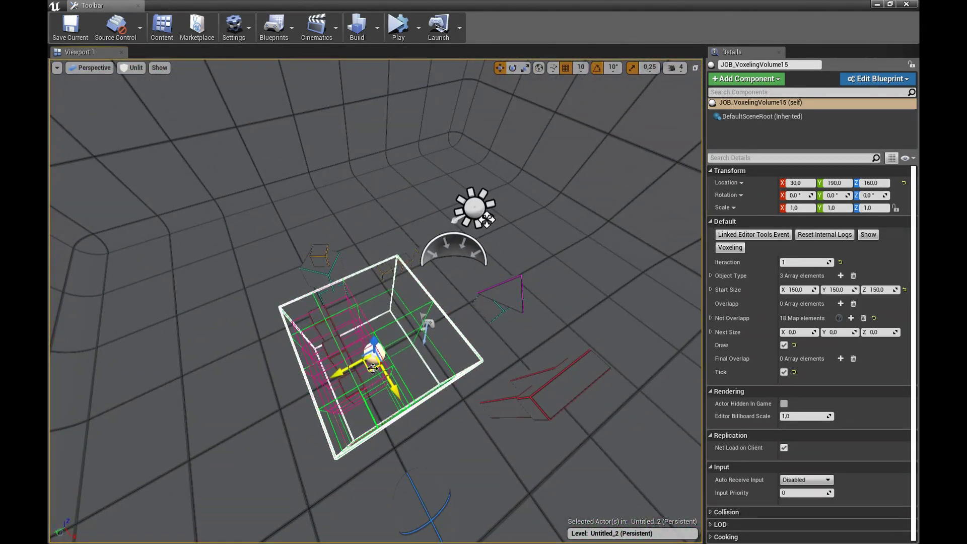
mouse_move(372, 369)
left_mouse_down()
mouse_move(344, 389)
mouse_move(381, 349)
left_mouse_up()
mouse_move(339, 301)
left_mouse_down()
mouse_move(302, 250)
mouse_move(378, 244)
left_mouse_up()
mouse_move(463, 230)
left_mouse_down()
mouse_move(493, 294)
mouse_move(555, 352)
mouse_move(439, 472)
mouse_move(398, 466)
mouse_move(426, 512)
mouse_move(347, 463)
mouse_move(280, 349)
mouse_move(389, 255)
mouse_move(464, 252)
mouse_move(425, 324)
left_mouse_up()
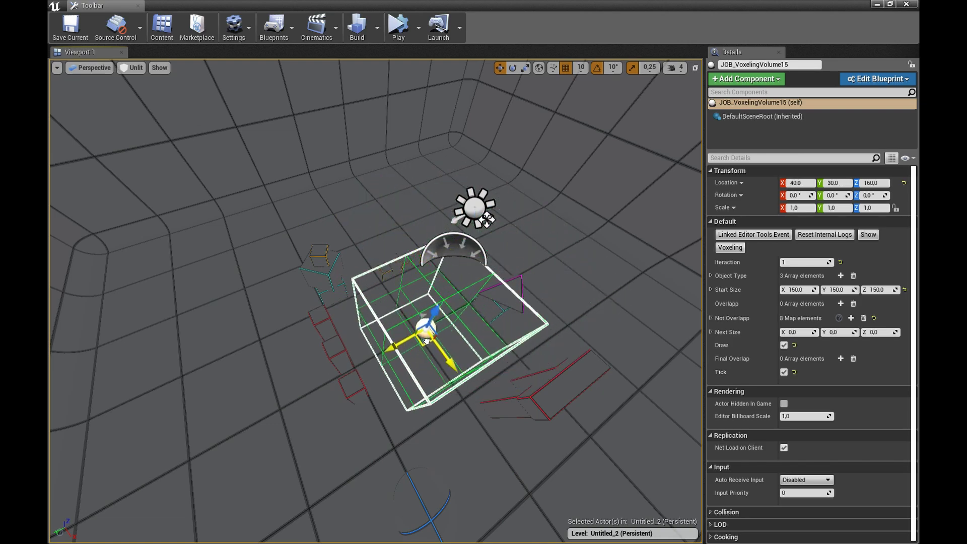
mouse_move(425, 324)
right_mouse_down()
mouse_move(403, 332)
mouse_move(685, 313)
right_mouse_up()
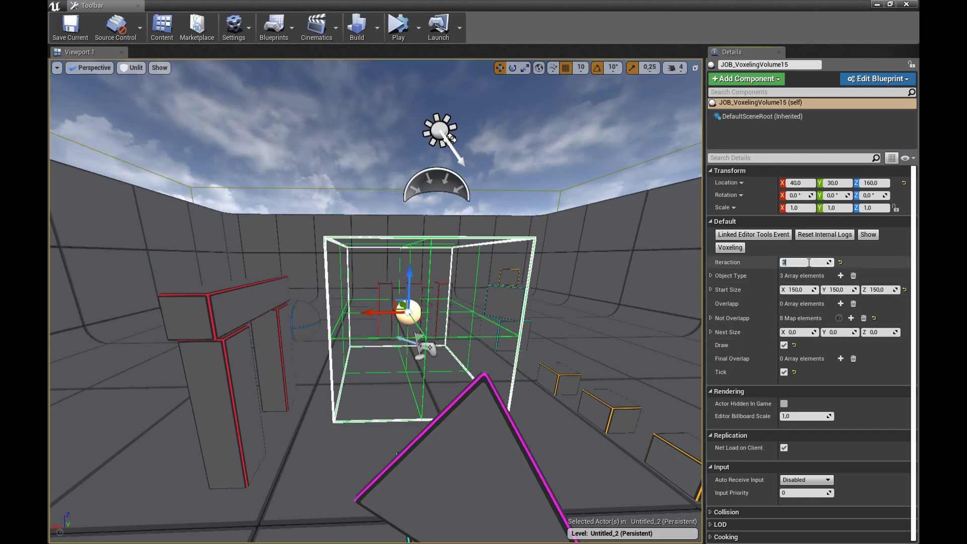
Slide the volume along X into the scene objects, then move it toward the room's lower left.
mouse_move(375, 316)
left_mouse_down()
mouse_move(600, 307)
mouse_move(579, 301)
left_mouse_up()
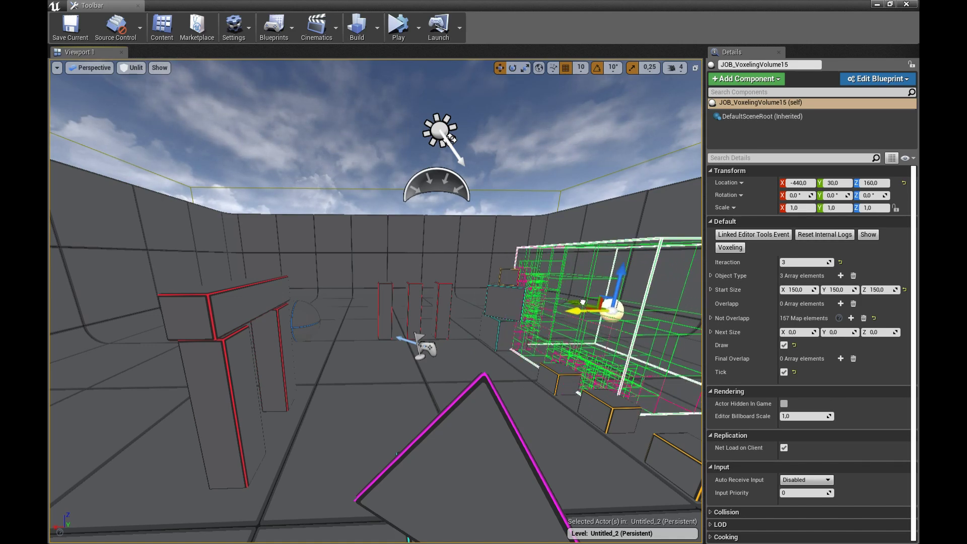
key("f")
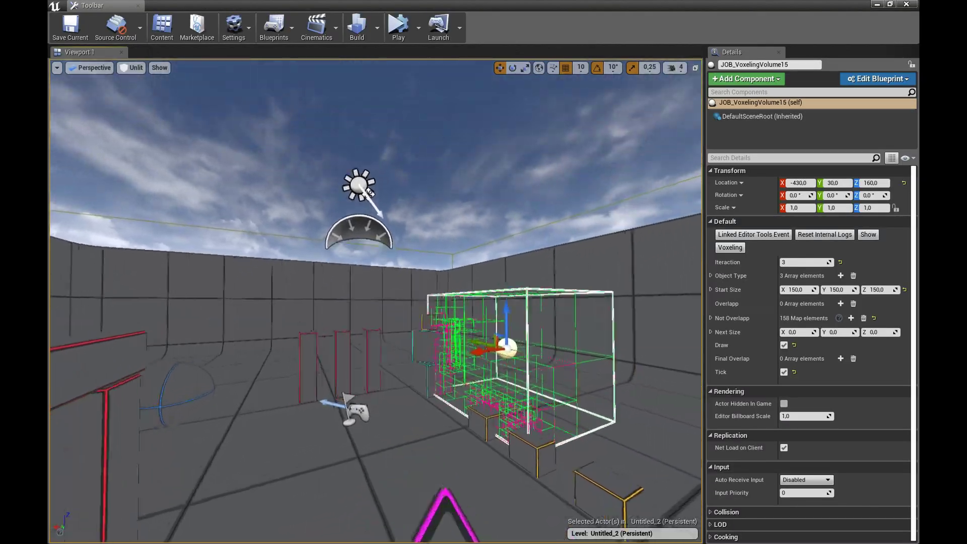
right_click_drag(360, 272, 383, 282)
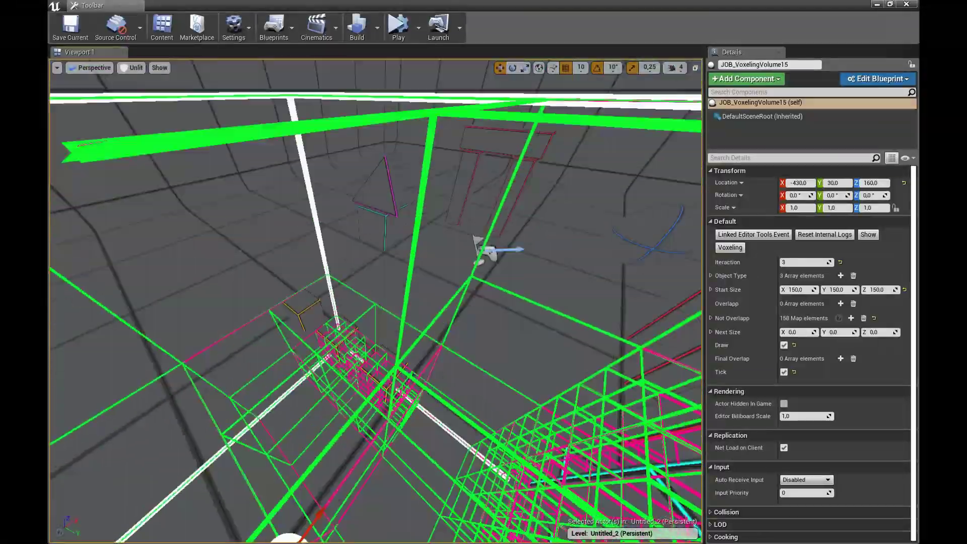
right_click_drag(533, 349, 532, 349)
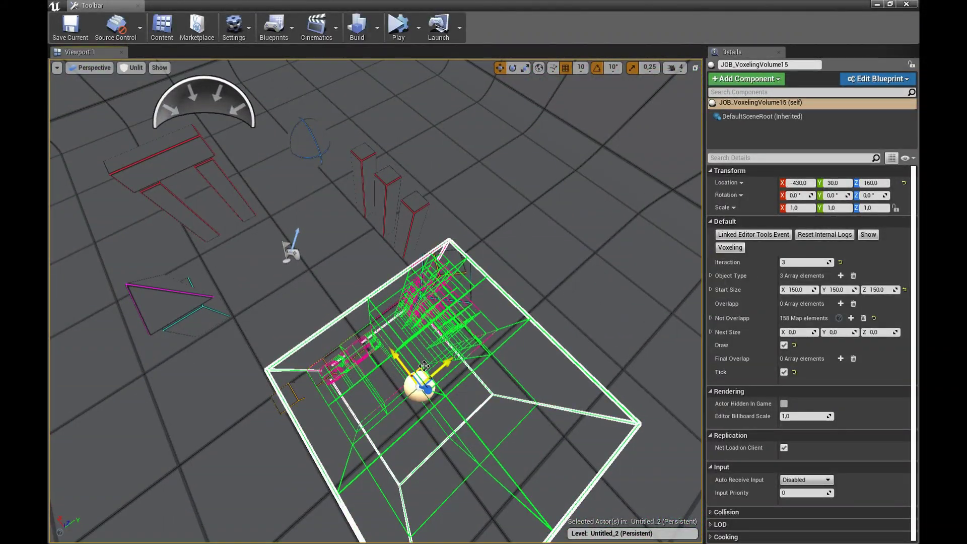
mouse_move(421, 373)
left_mouse_down()
mouse_move(87, 448)
mouse_move(50, 369)
left_mouse_up()
left_click_drag(67, 347, 85, 342)
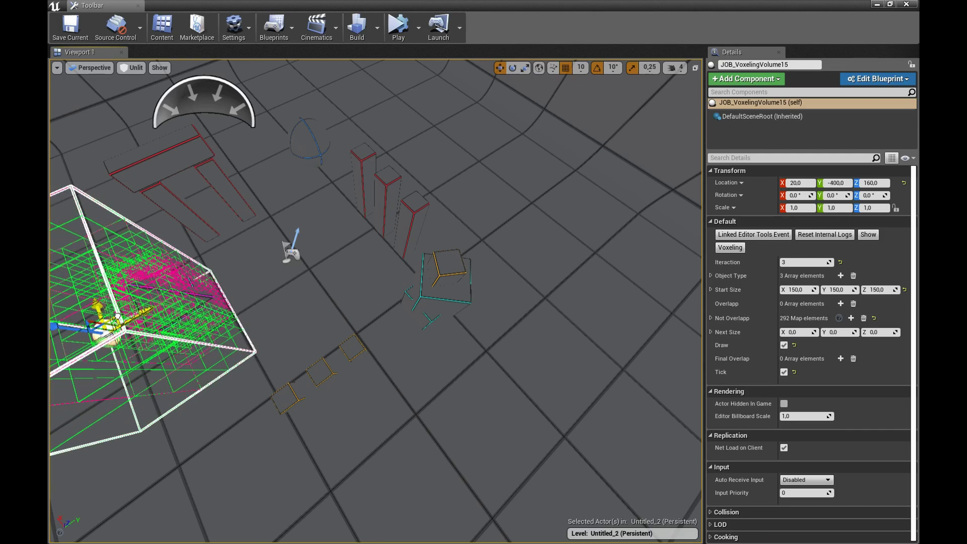
Move the volume along Y to -540, clear of the pink triangle.
mouse_move(115, 316)
right_mouse_down()
mouse_move(393, 282)
mouse_move(228, 59)
mouse_move(352, 251)
mouse_move(271, 288)
right_mouse_up()
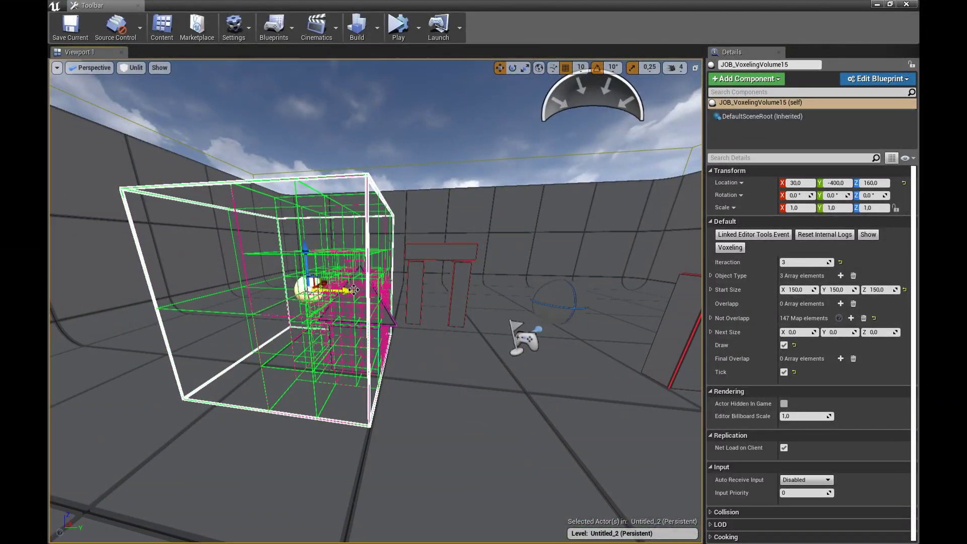
left_click_drag(354, 289, 298, 290)
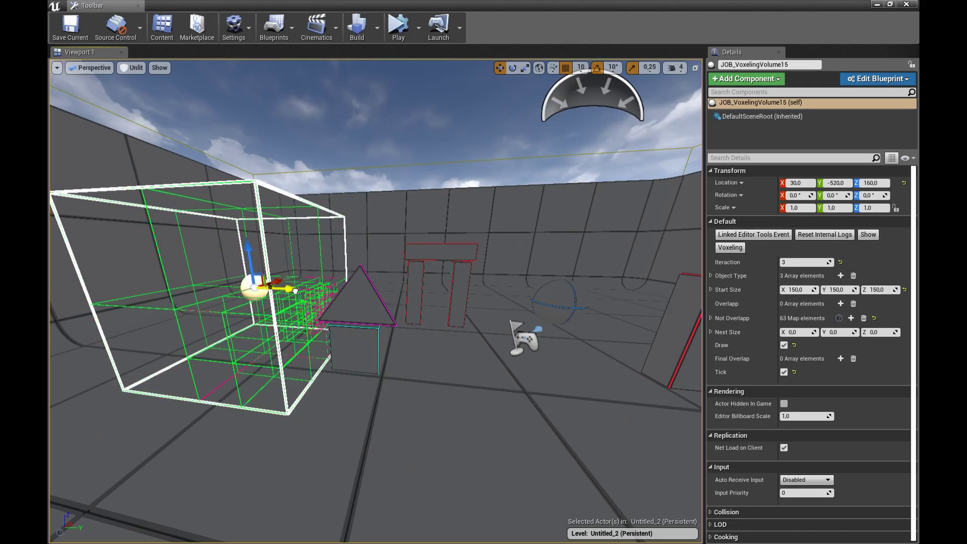
mouse_move(332, 310)
right_mouse_down()
mouse_move(352, 282)
mouse_move(348, 323)
mouse_move(414, 295)
right_mouse_up()
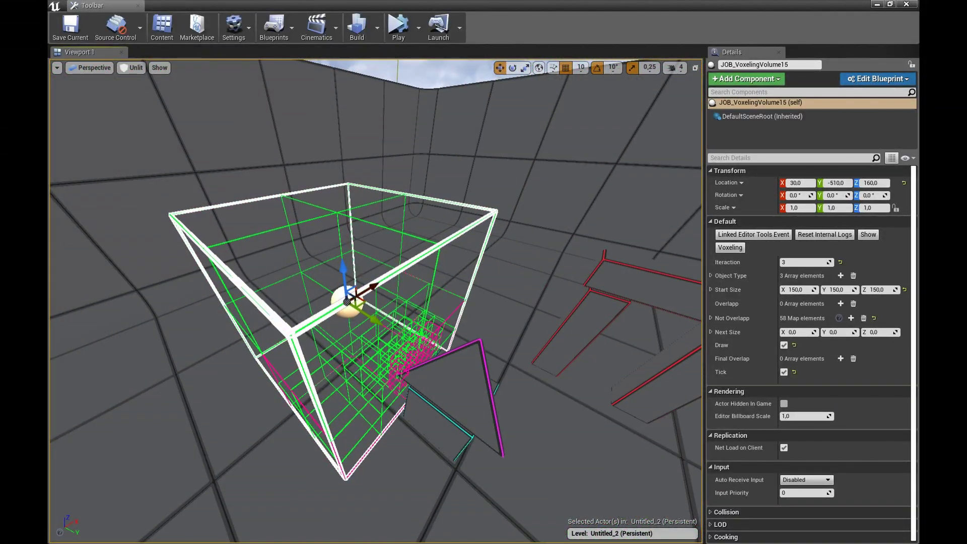
left_click_drag(370, 320, 353, 311)
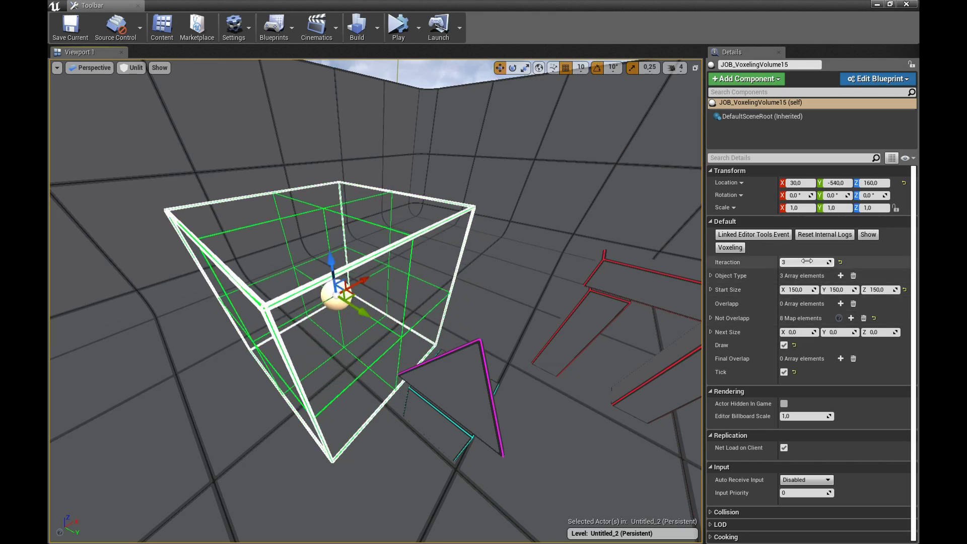
Shift the volume along Y from -520 to -440 so its grid subdivides around the pink triangle.
left_click_drag(369, 311, 381, 316)
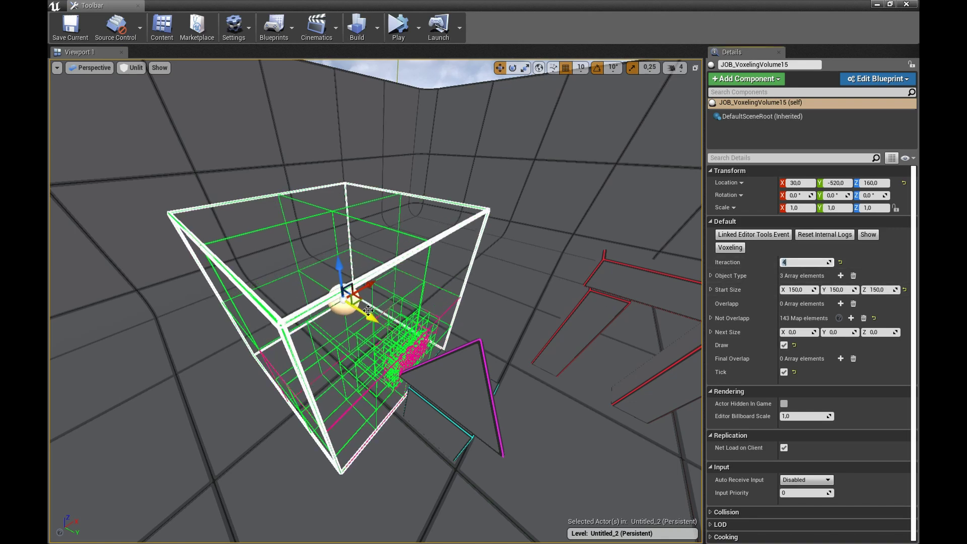
left_click_drag(371, 317, 401, 336)
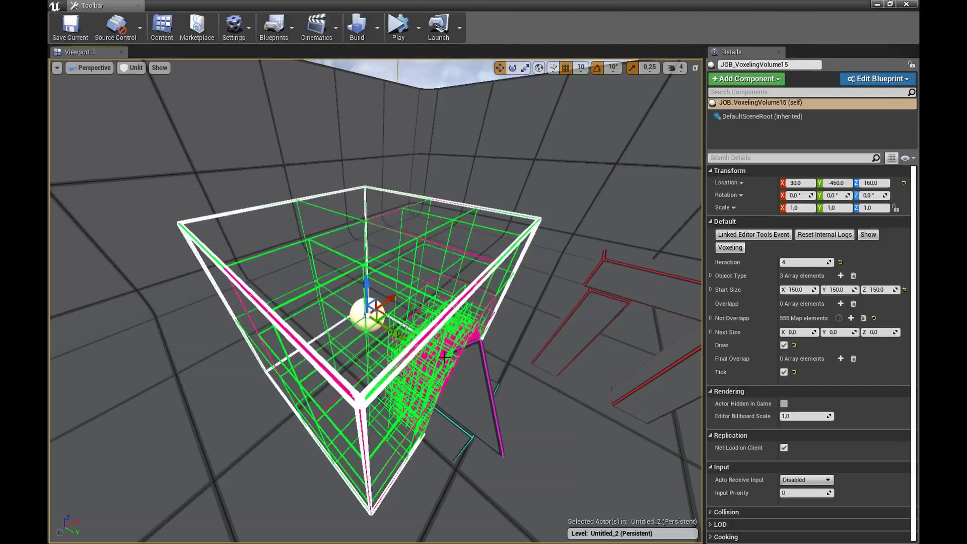
mouse_move(401, 336)
right_mouse_down()
mouse_move(383, 282)
mouse_move(403, 286)
mouse_move(382, 262)
mouse_move(383, 242)
right_mouse_up()
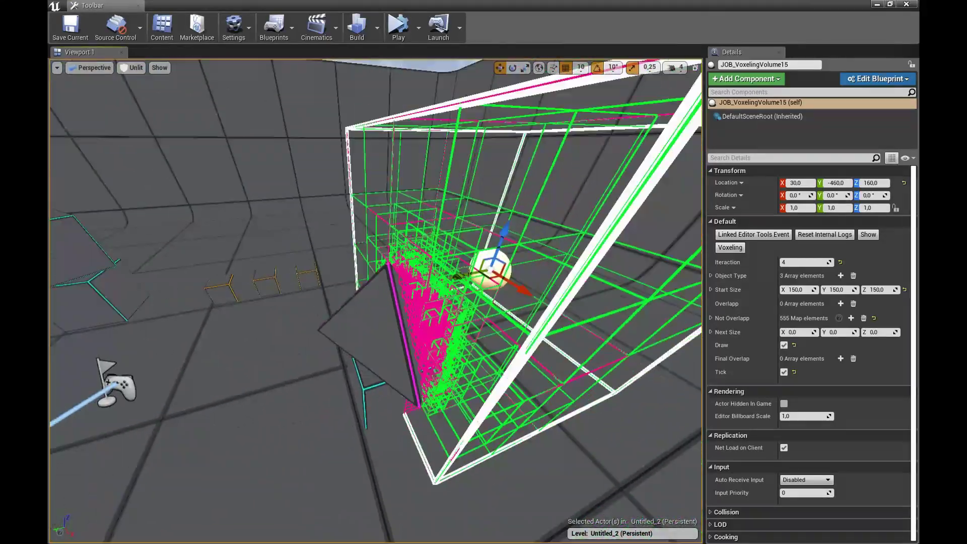
right_click_drag(442, 289, 442, 288)
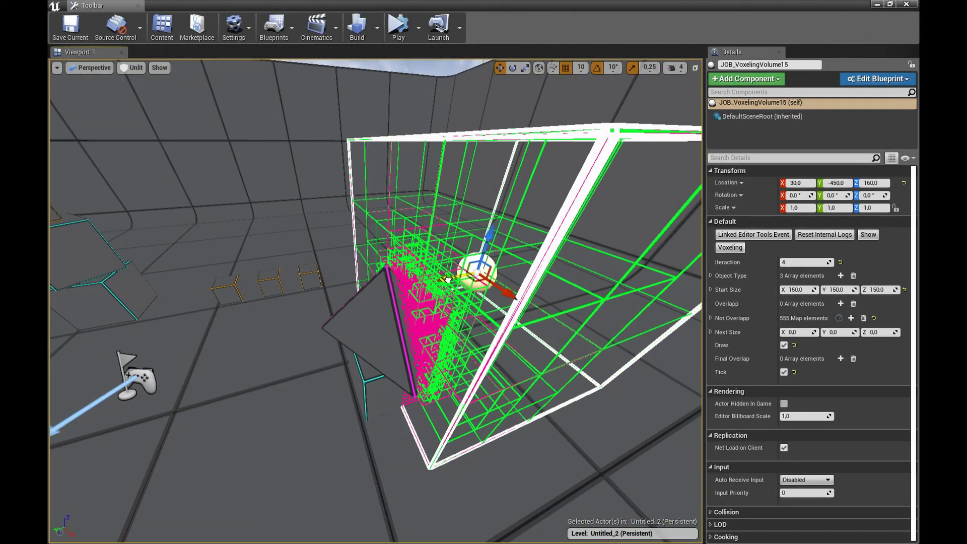
left_click_drag(448, 280, 441, 280)
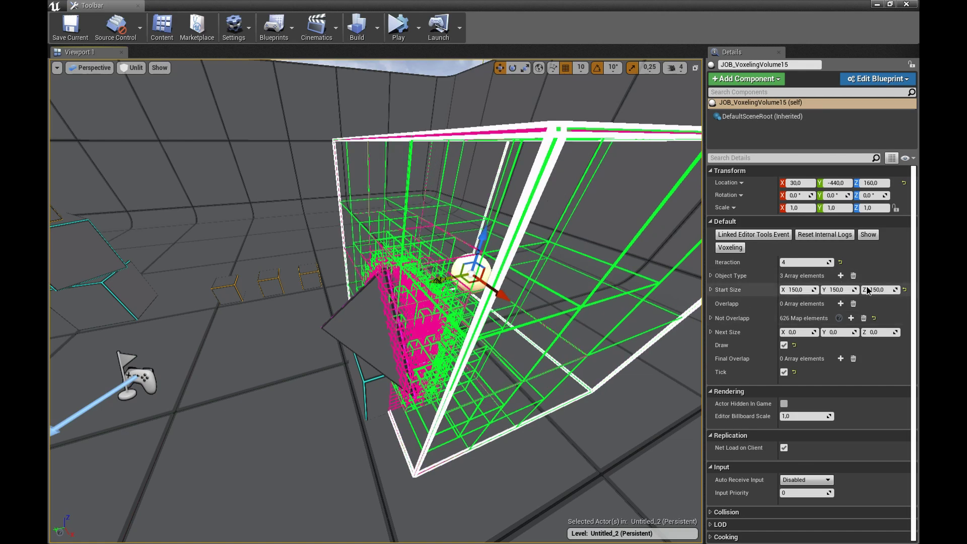